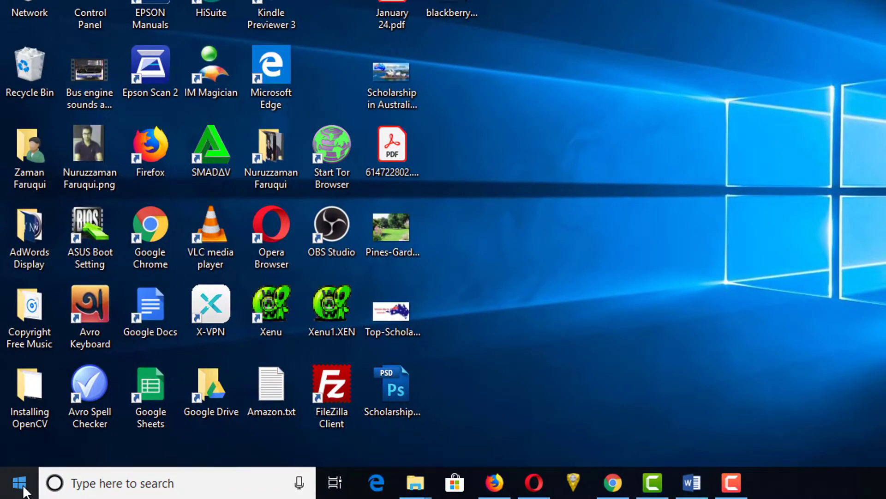
- Launch MATLAB by searching for it from the Windows taskbar
left_click(67, 484)
type("matlab")
key("Return")
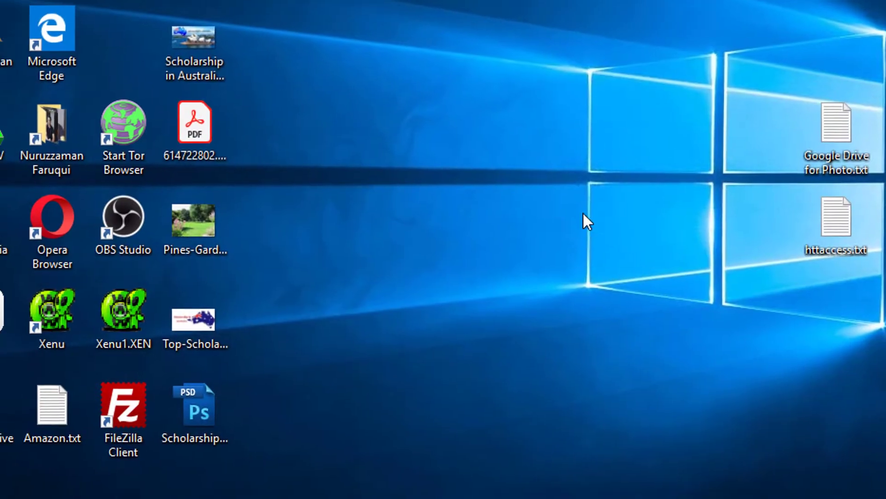
- Add a new folder to the Windows desktop for the project files
right_click(582, 211)
mouse_move(585, 173)
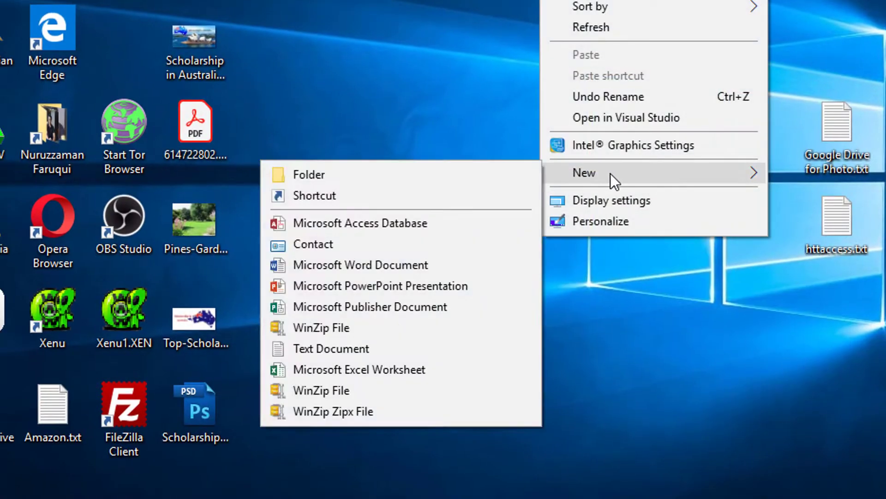
left_click(319, 182)
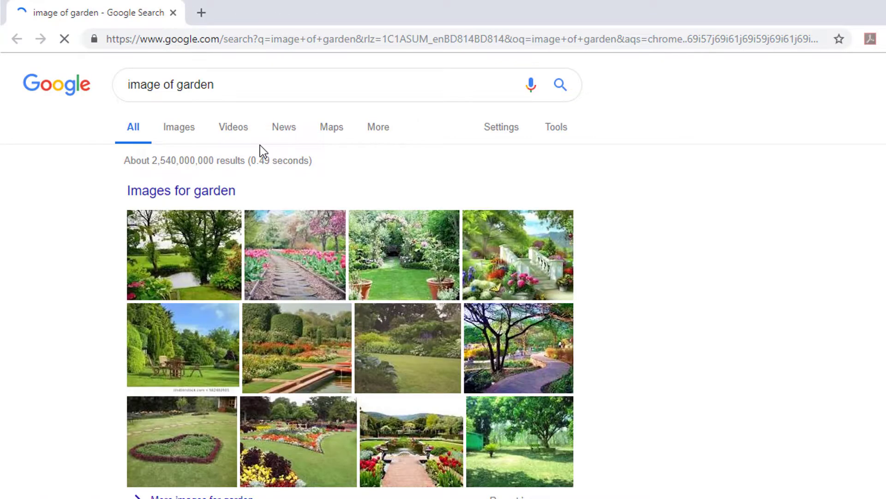
- Download the tulip-lined garden path image as hide.jpeg into Desktop\Steganography
left_click(179, 126)
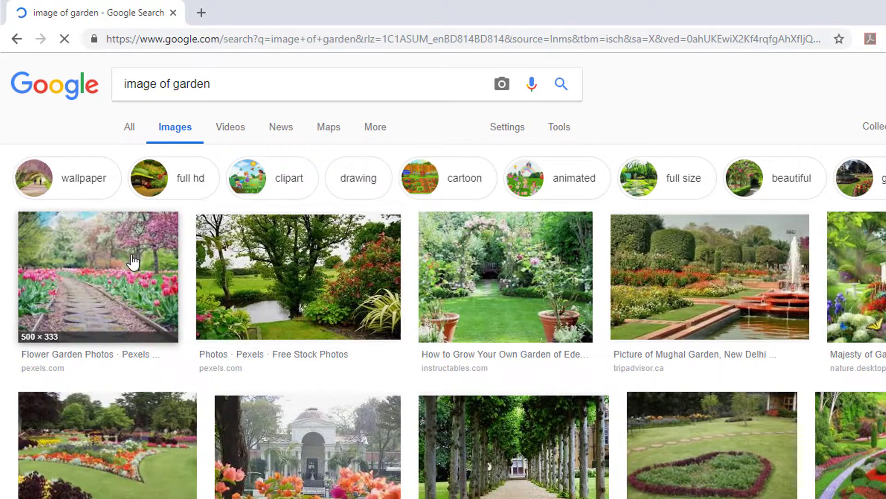
left_click(134, 261)
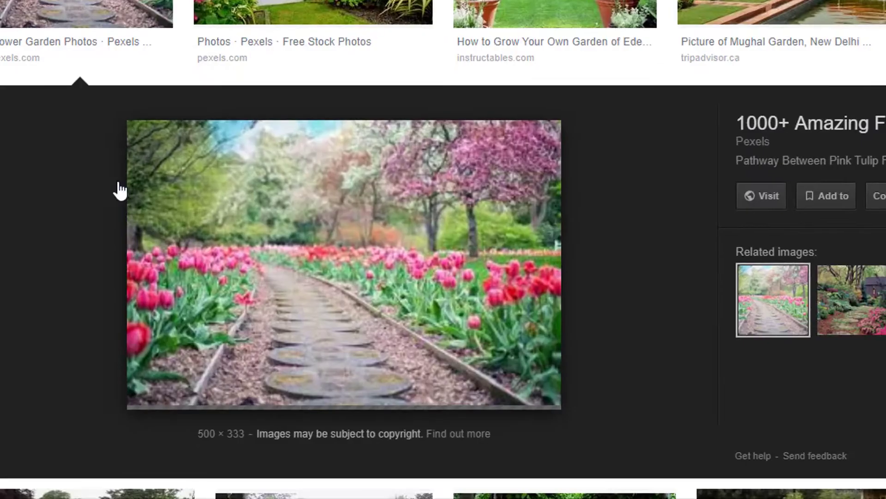
right_click(330, 268)
left_click(400, 139)
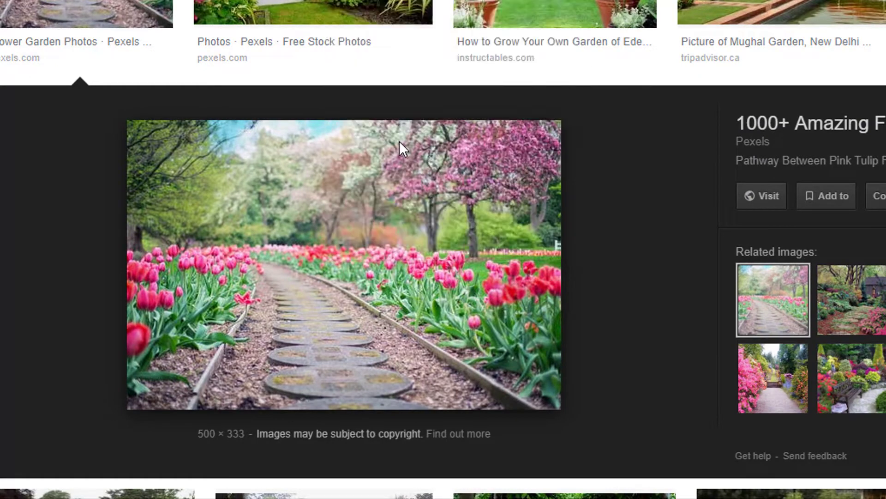
scroll(191, 229, "up", 5)
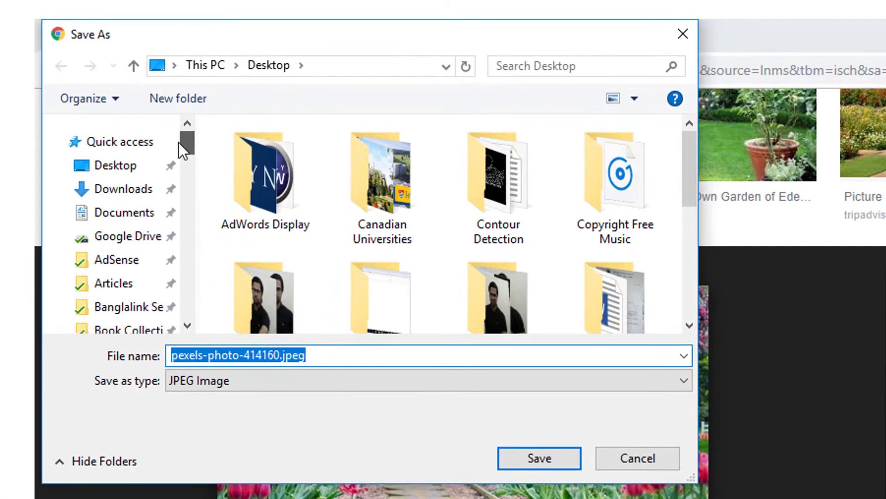
left_click(115, 165)
left_click_drag(687, 170, 689, 252)
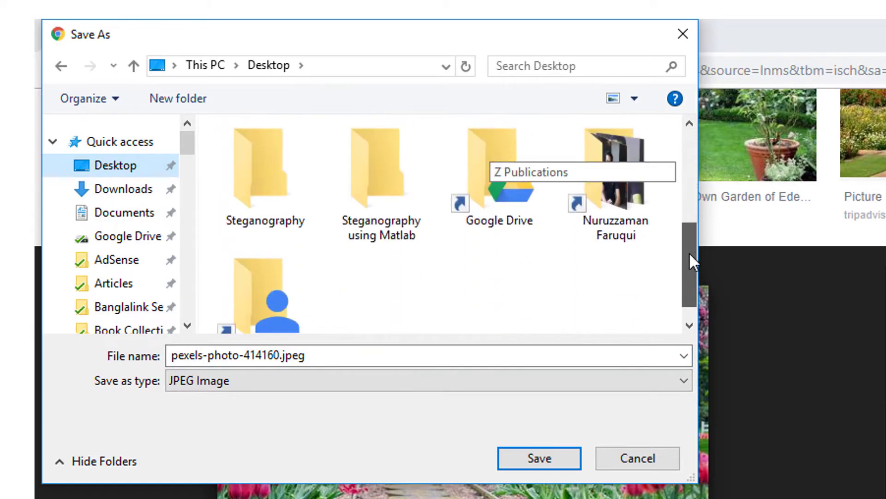
double_click(265, 173)
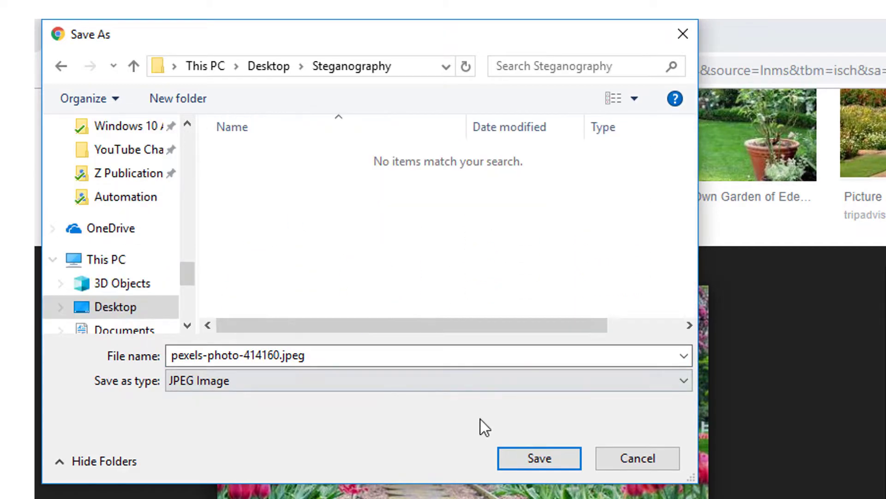
left_click(335, 355)
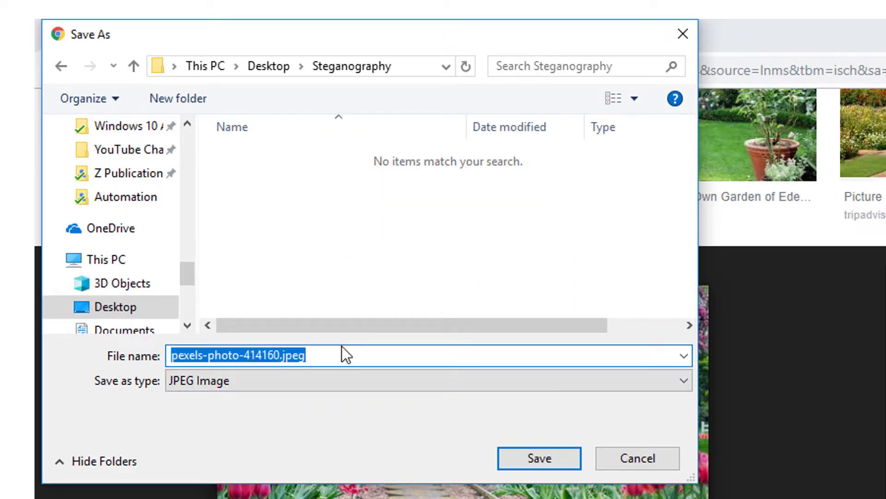
type("hide")
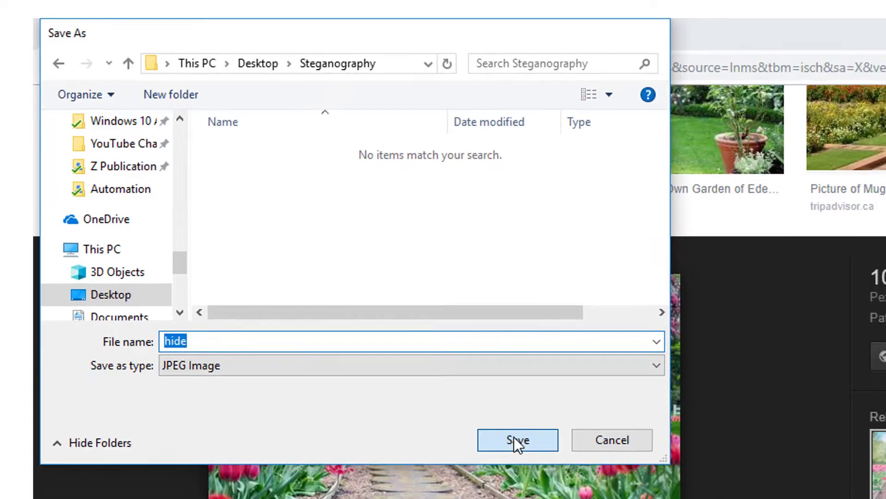
left_click(516, 435)
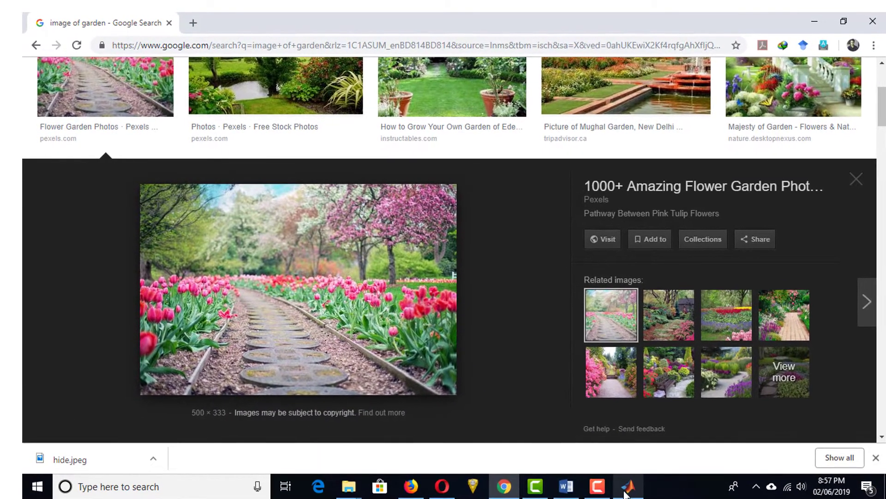
- Make Desktop\Steganography MATLAB's current folder
mouse_move(627, 486)
left_click(617, 478)
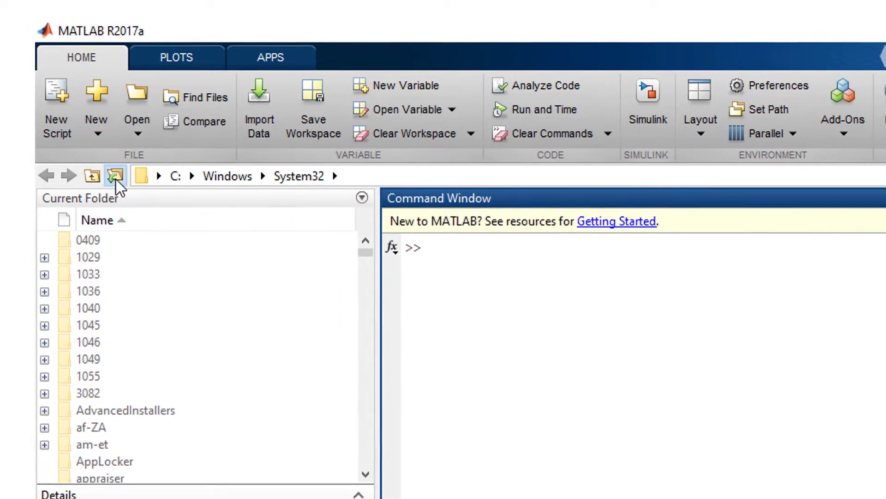
left_click(73, 111)
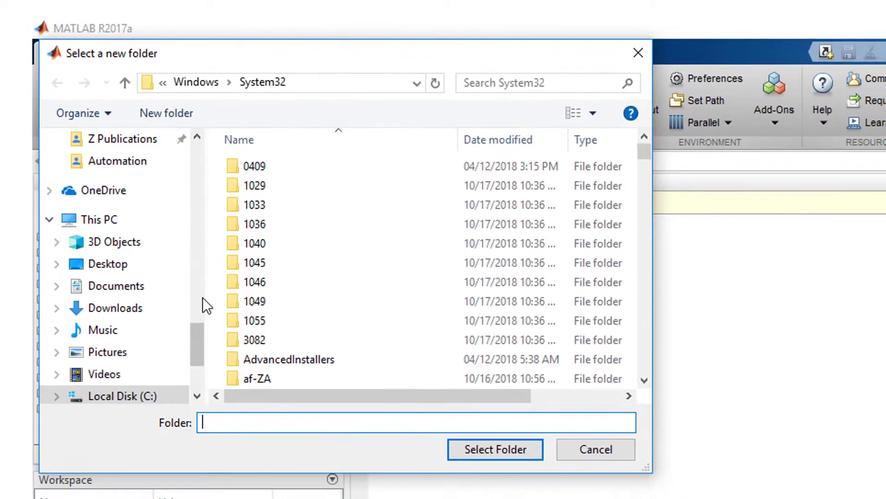
scroll(202, 308, "up", 3)
left_click(152, 178)
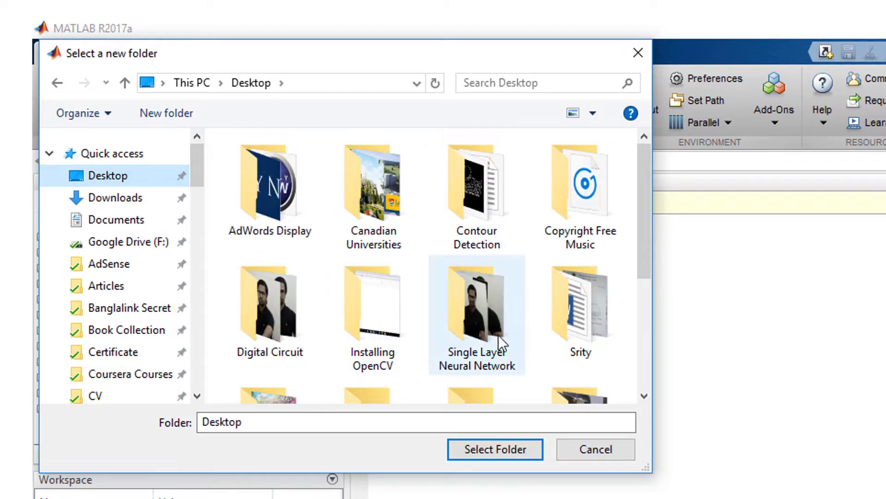
scroll(497, 335, "down", 3)
double_click(271, 239)
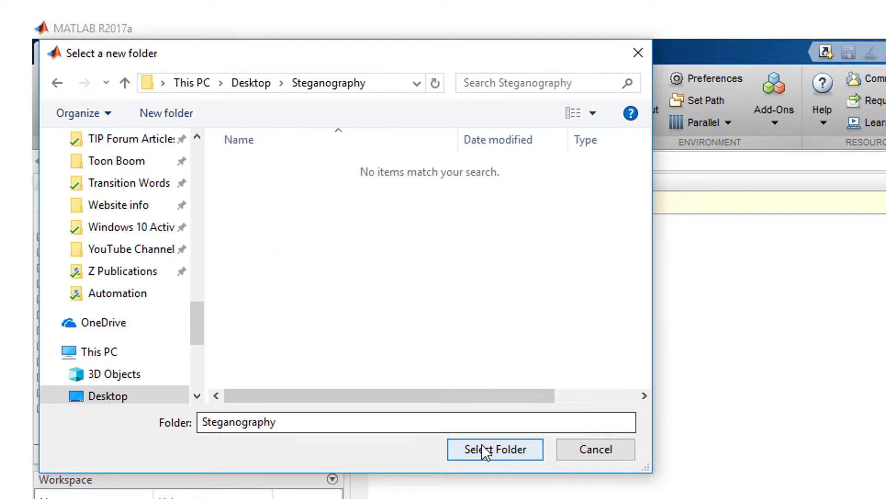
left_click(495, 450)
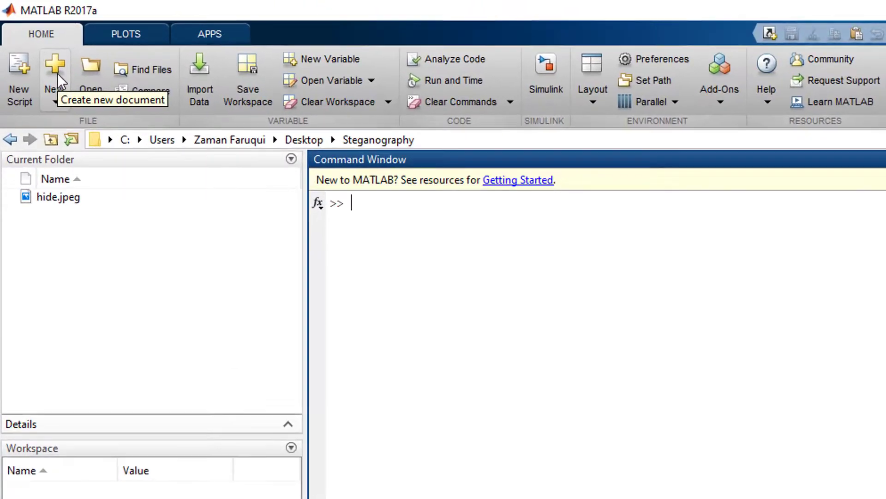
- Create a blank script and save it as Encrypt.m
left_click(40, 66)
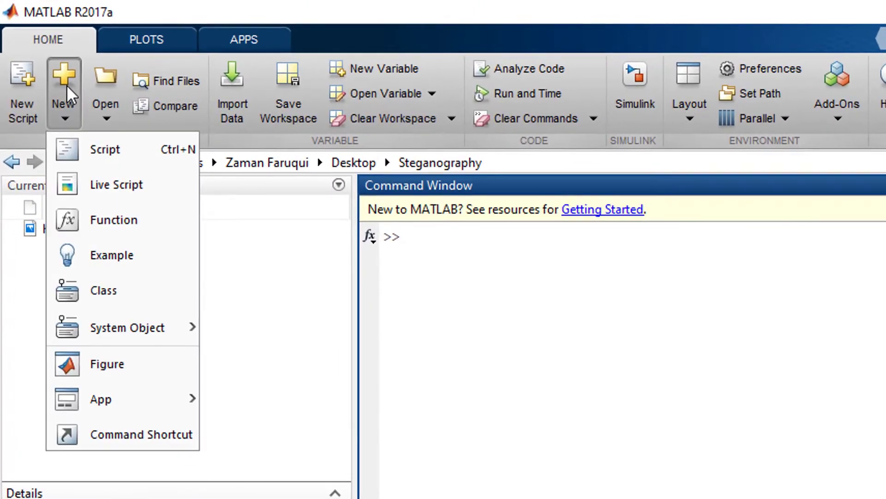
left_click(105, 151)
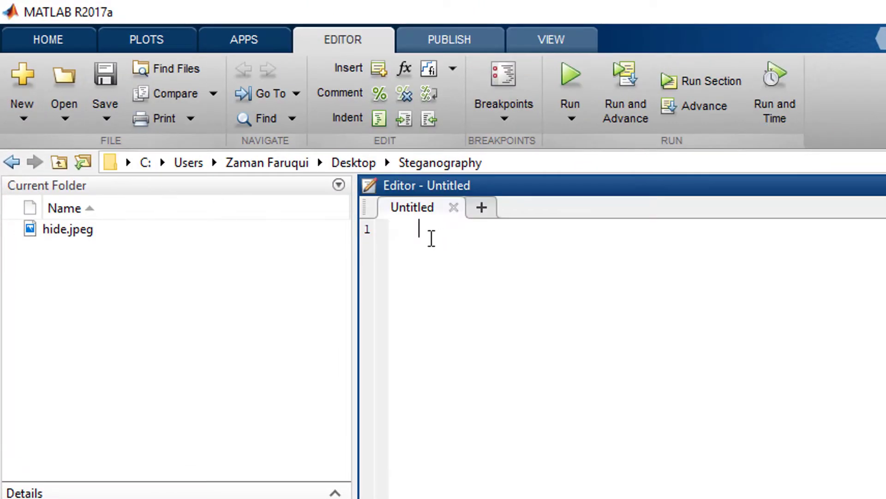
left_click(105, 75)
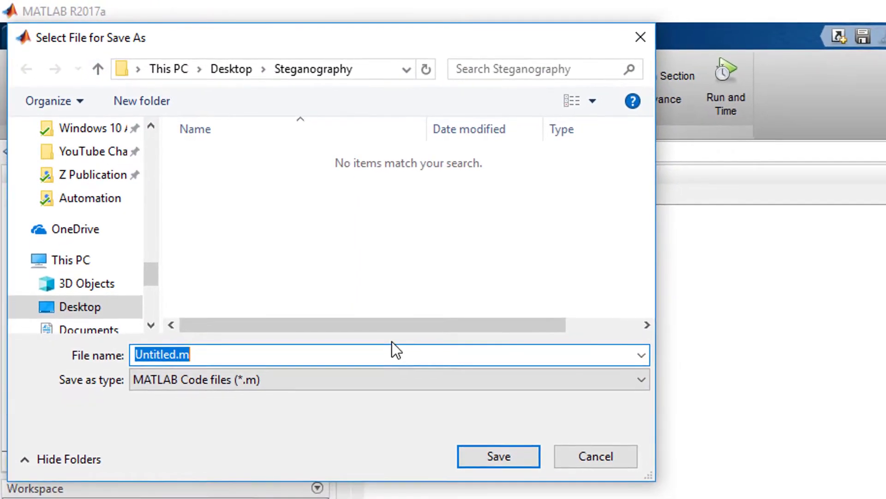
type("Encrypt")
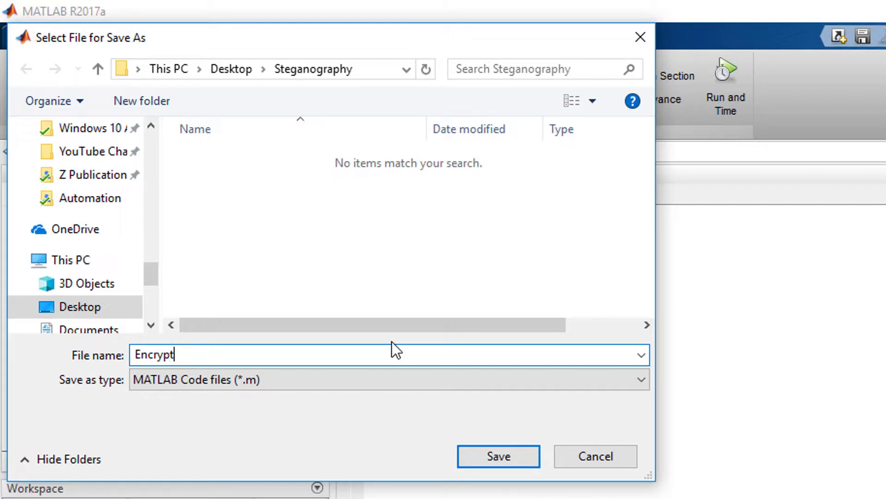
left_click(514, 457)
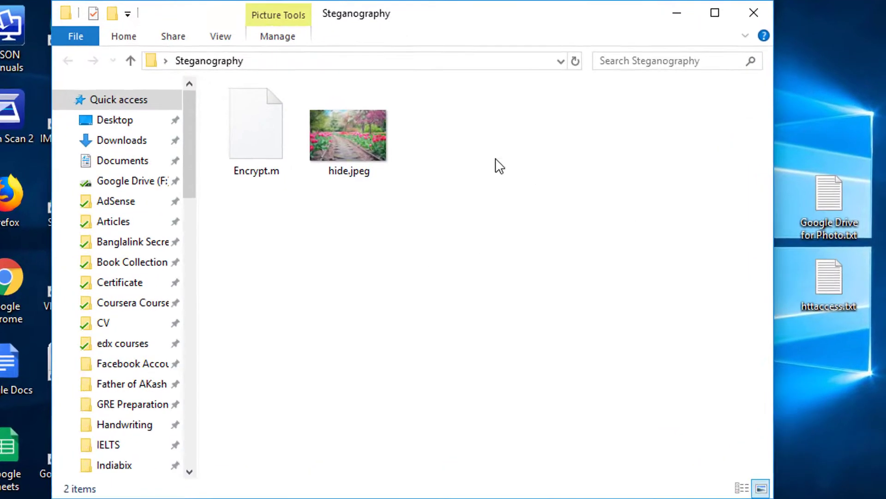
- Add a new text document named secret.txt to the Steganography folder
right_click(494, 165)
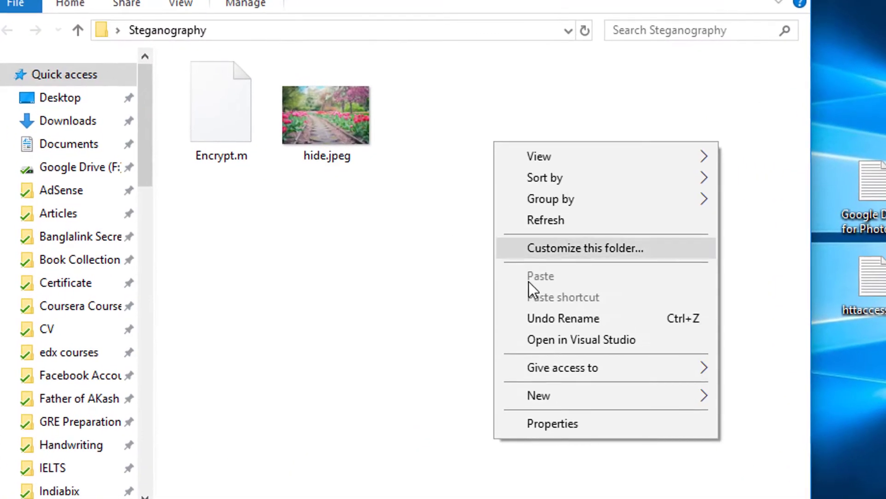
mouse_move(539, 395)
left_click(763, 329)
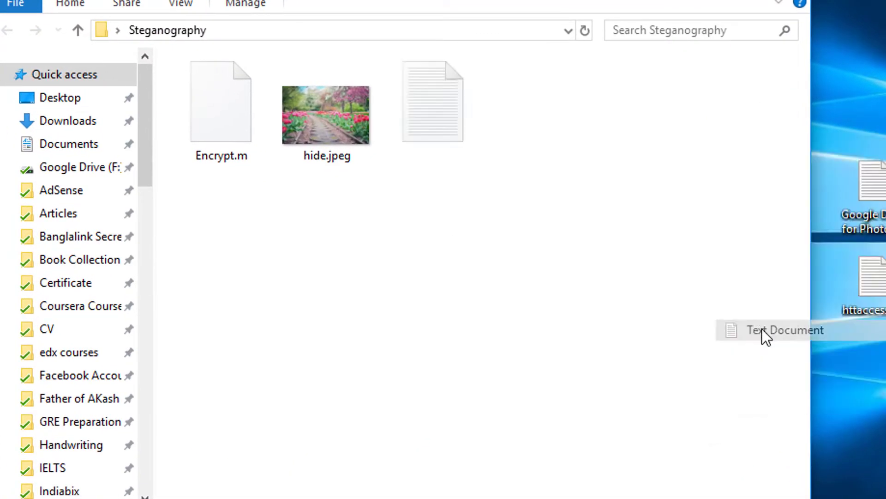
type("secret")
key("Return")
key("Return")
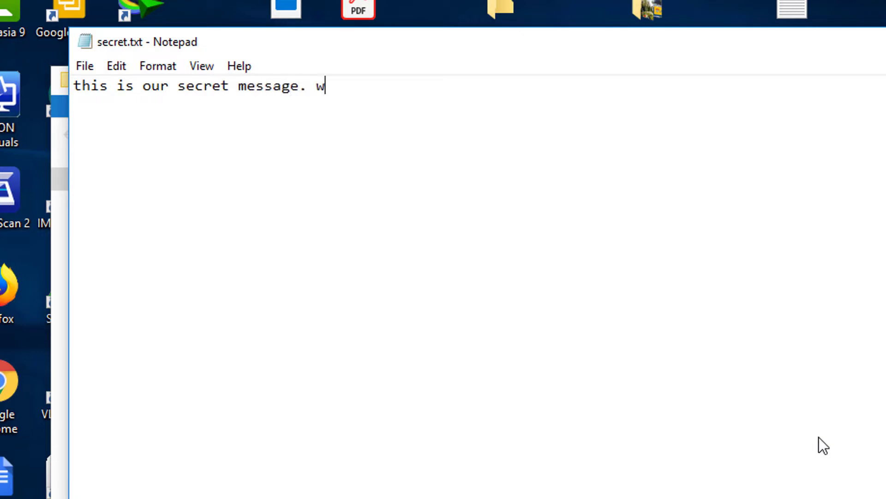
type("e will hide it in")
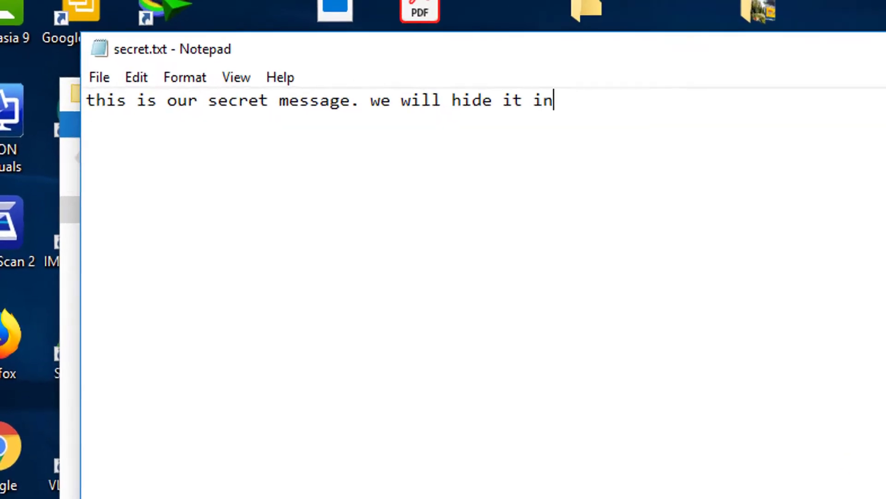
type(" the ")
type("imag")
type("e")
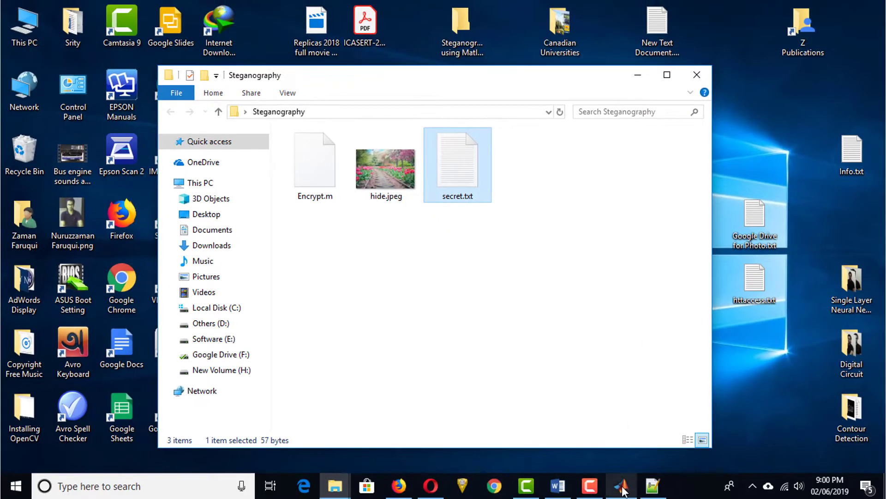
- Back in MATLAB, run Encrypt.m with F5 to generate encrypted_Image.jpg
left_click(622, 486)
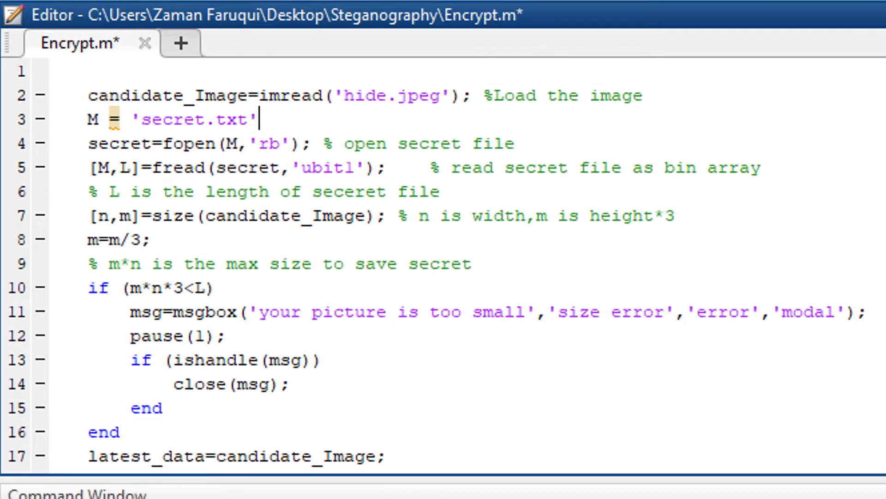
scroll(443, 264, "down", 9)
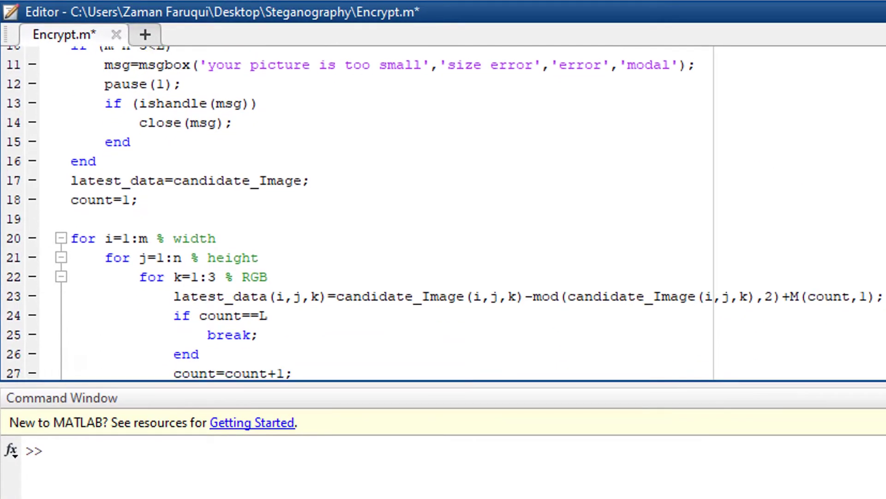
scroll(443, 208, "down", 2)
scroll(443, 208, "down", 2)
scroll(443, 208, "down", 1)
scroll(443, 208, "down", 1)
scroll(443, 208, "down", 2)
scroll(443, 208, "down", 2)
scroll(443, 207, "down", 2)
scroll(444, 208, "down", 1)
scroll(443, 208, "down", 2)
scroll(444, 208, "down", 1)
scroll(444, 208, "down", 2)
scroll(443, 208, "down", 1)
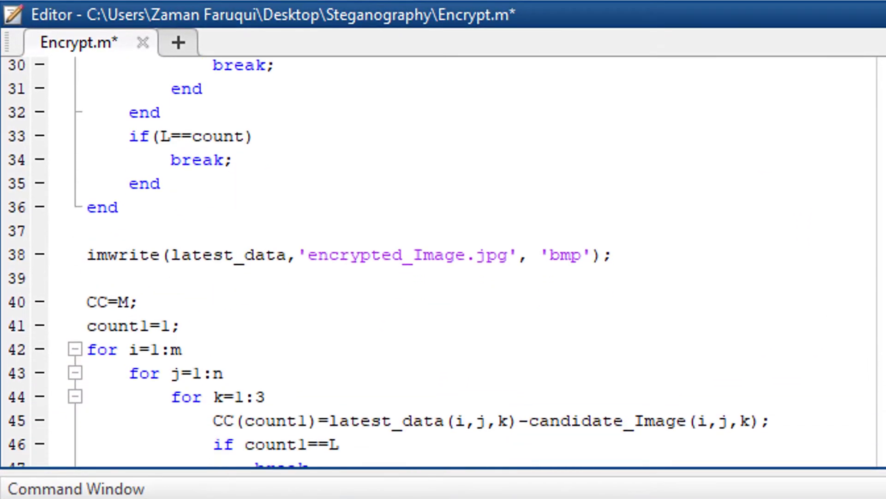
scroll(443, 208, "down", 2)
scroll(443, 207, "down", 2)
scroll(443, 208, "down", 1)
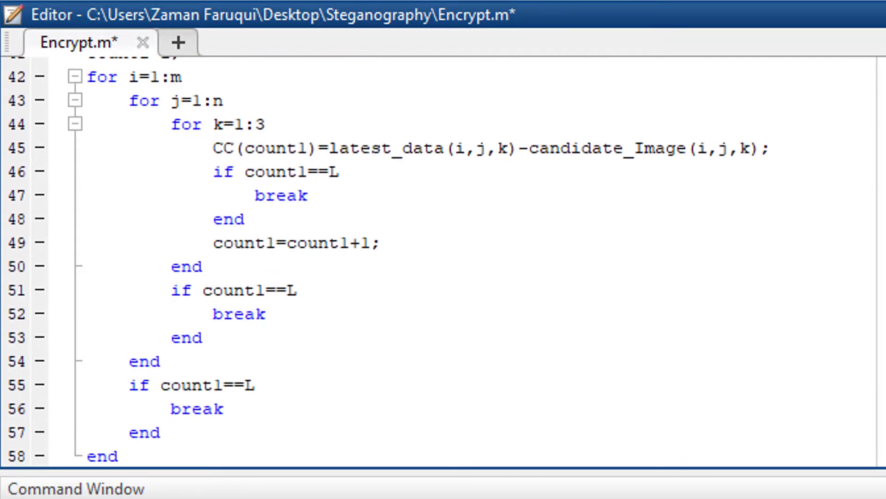
scroll(443, 208, "up", 1)
scroll(443, 208, "up", 2)
scroll(443, 207, "up", 2)
scroll(443, 208, "up", 1)
scroll(444, 208, "up", 1)
scroll(443, 208, "up", 1)
scroll(443, 208, "up", 2)
scroll(444, 208, "up", 2)
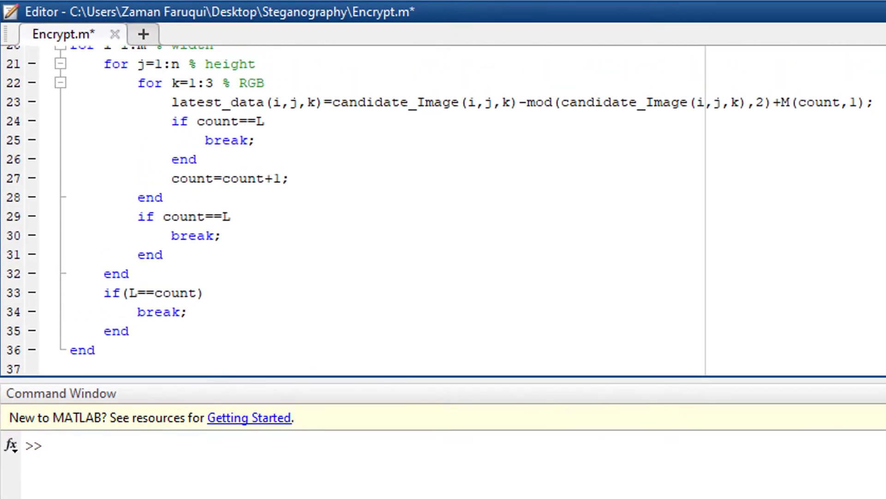
scroll(443, 208, "up", 1)
scroll(443, 208, "up", 1)
scroll(443, 208, "up", 1)
scroll(444, 208, "up", 2)
scroll(444, 208, "up", 2)
scroll(443, 208, "up", 1)
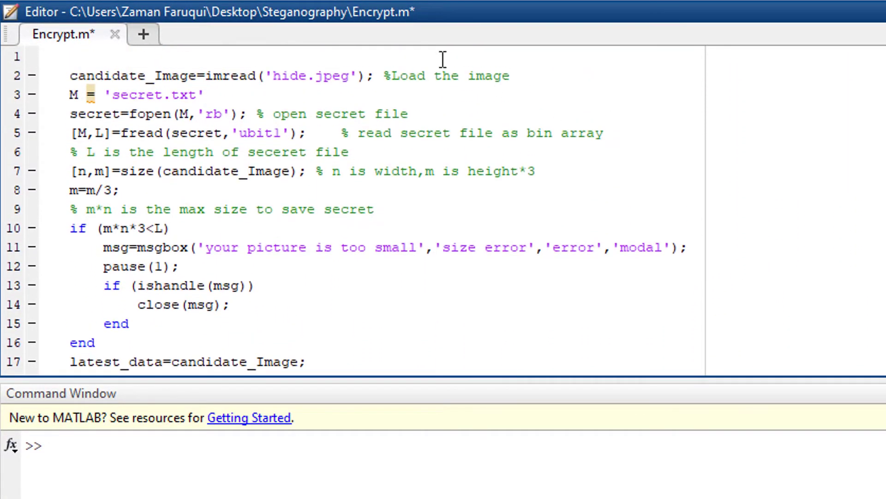
key("F5")
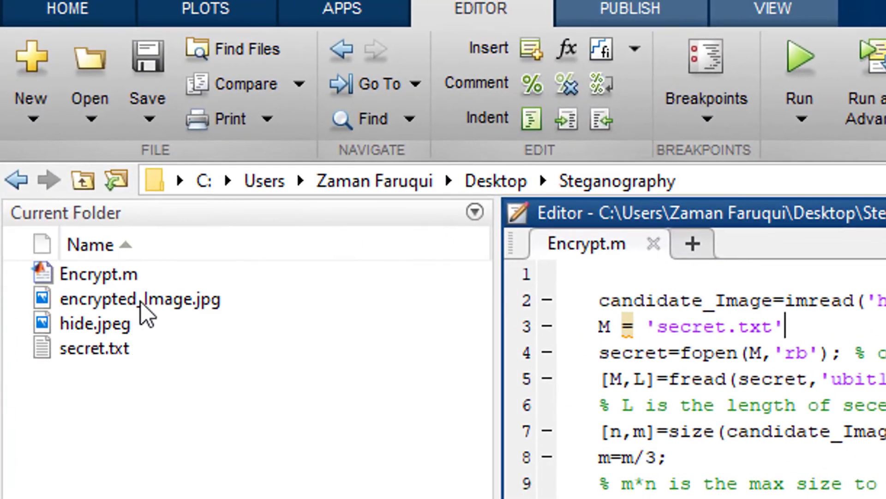
- Select encrypted_Image.jpg in the Current Folder panel to view it
left_click(72, 155)
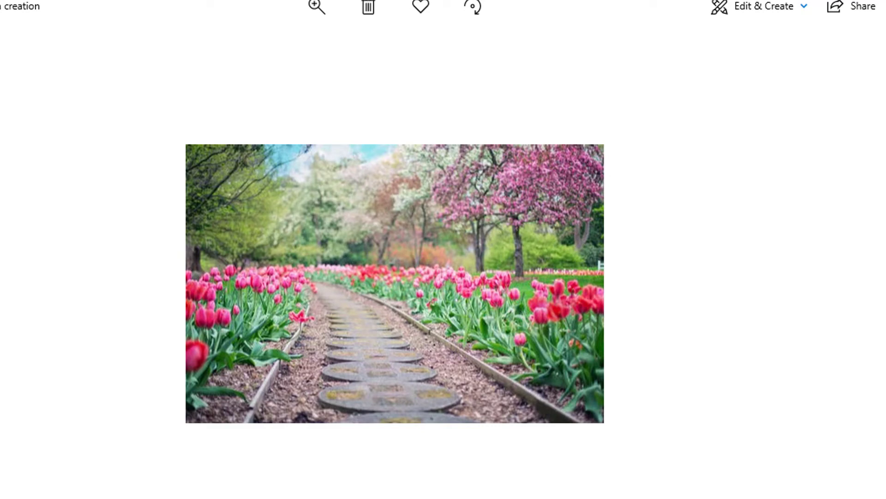
- Close the photo viewer with Alt+F4 and deselect the encrypted image
key("alt+F4")
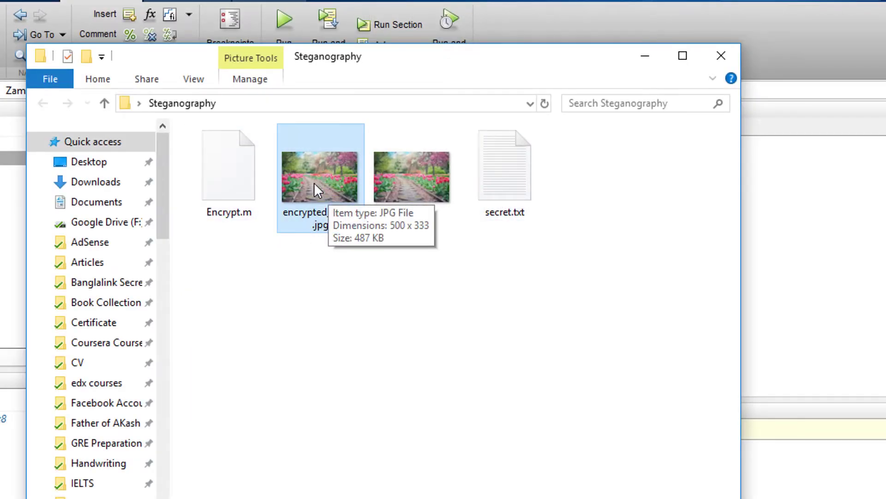
left_click(328, 279)
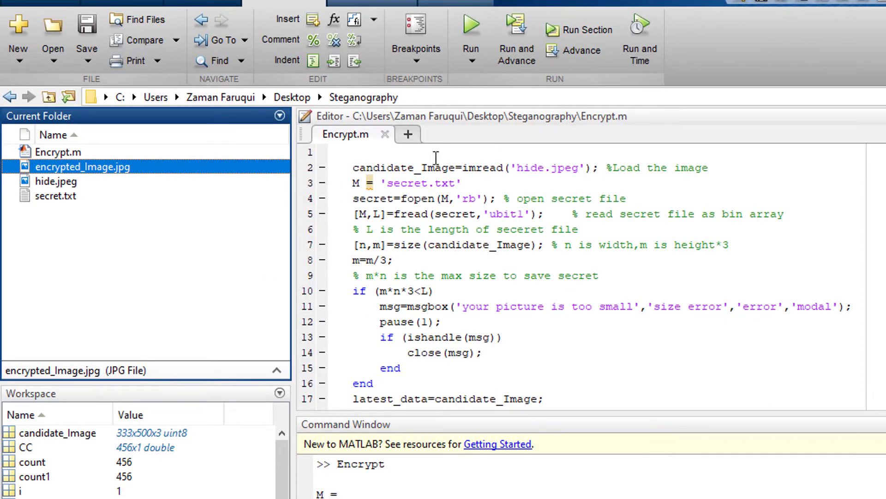
- Save a new script as decrypt.m and paste in the extraction code
left_click(409, 134)
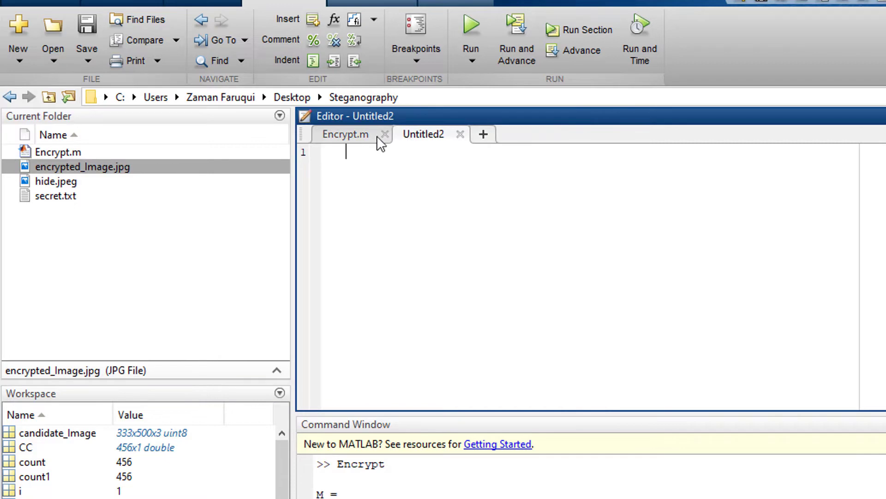
left_click(87, 26)
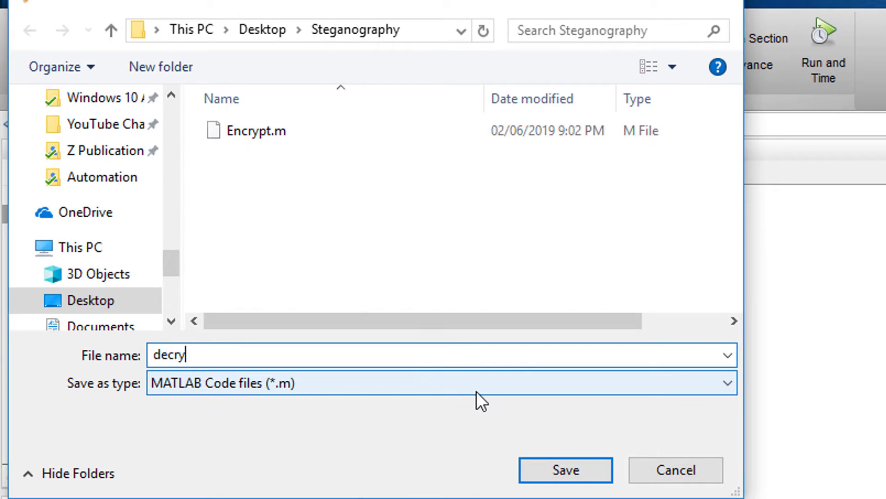
left_click(566, 469)
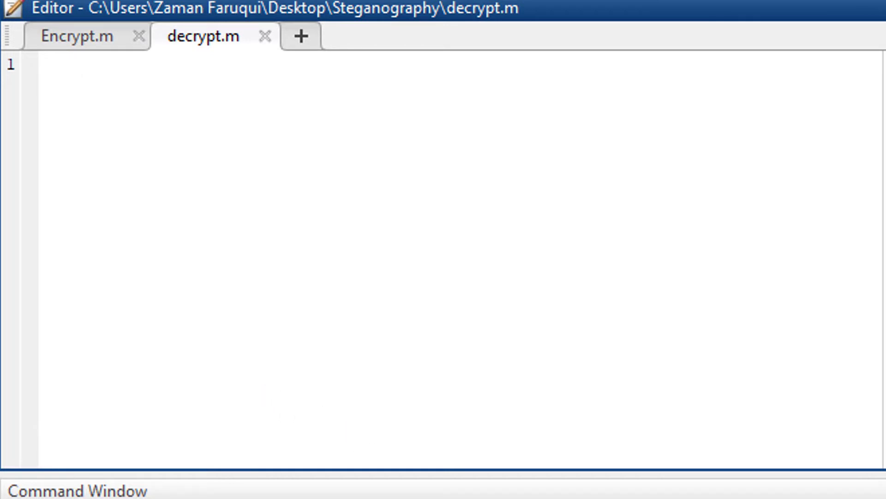
key("ctrl+v")
scroll(443, 249, "down", 2)
scroll(443, 249, "down", 2)
scroll(444, 250, "down", 2)
scroll(444, 249, "down", 1)
scroll(443, 250, "down", 1)
scroll(444, 249, "down", 1)
scroll(443, 250, "down", 1)
scroll(444, 249, "down", 1)
scroll(444, 249, "down", 1)
scroll(443, 250, "down", 1)
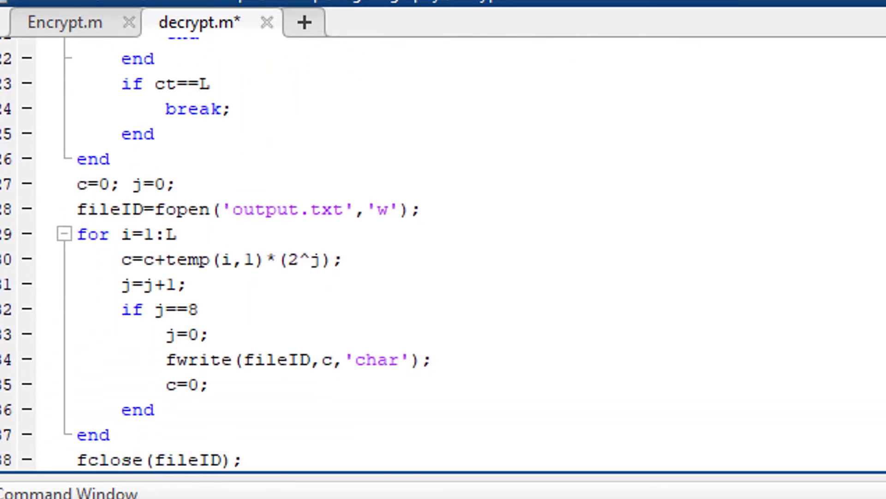
scroll(443, 249, "up", 1)
scroll(443, 250, "up", 1)
scroll(443, 249, "up", 1)
scroll(443, 249, "up", 1)
scroll(443, 249, "up", 1)
scroll(444, 250, "up", 1)
scroll(444, 249, "up", 1)
scroll(443, 249, "up", 1)
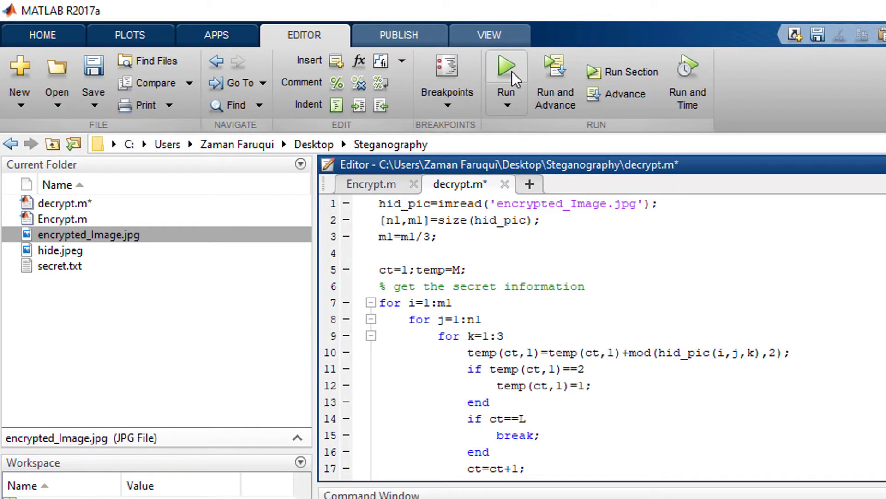
- Run decrypt.m, then open the generated output.txt to read the recovered message
left_click(512, 71)
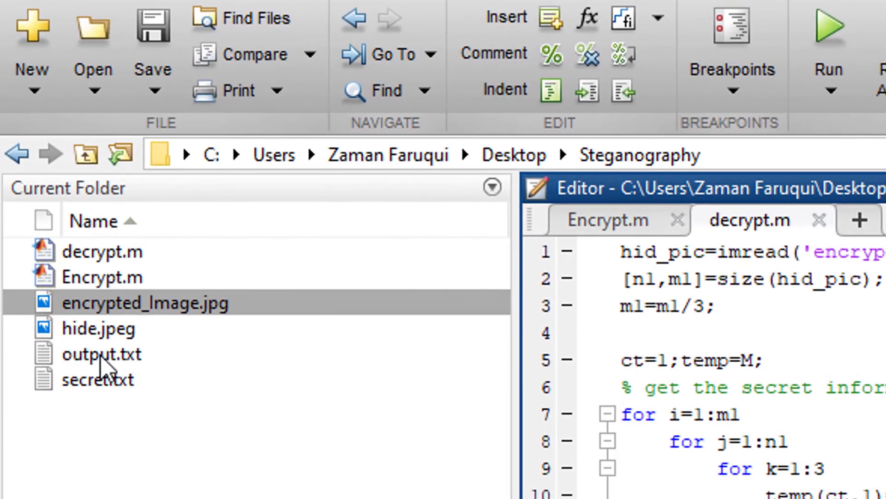
left_click(104, 355)
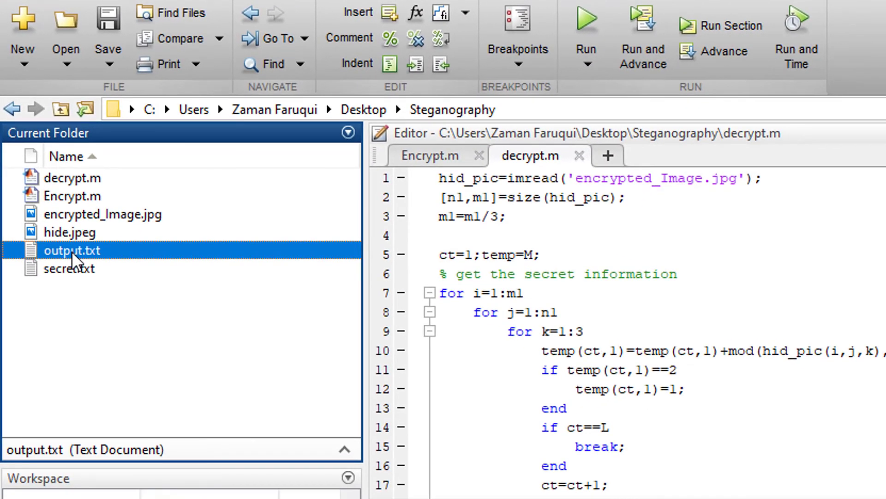
double_click(71, 251)
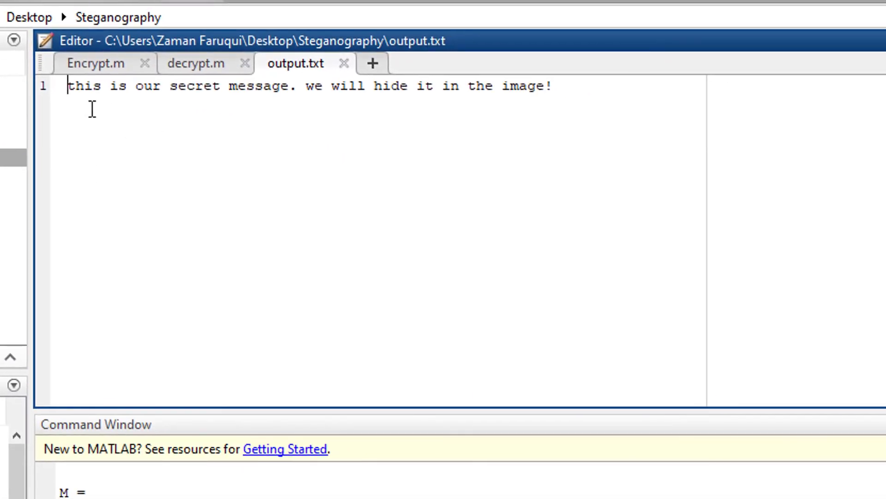